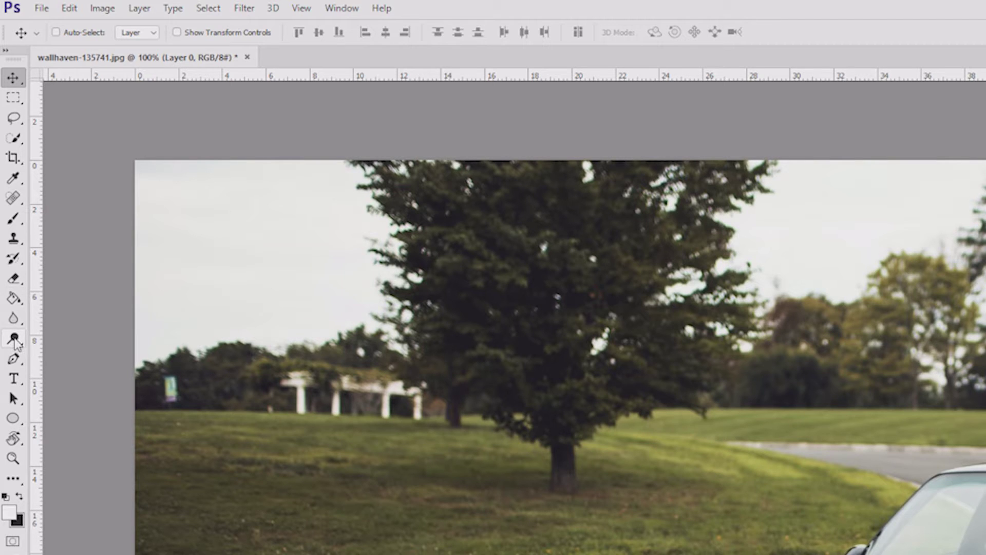
- Try Dodge strokes on the left headlight and right front fender, then undo them
left_click(14, 340)
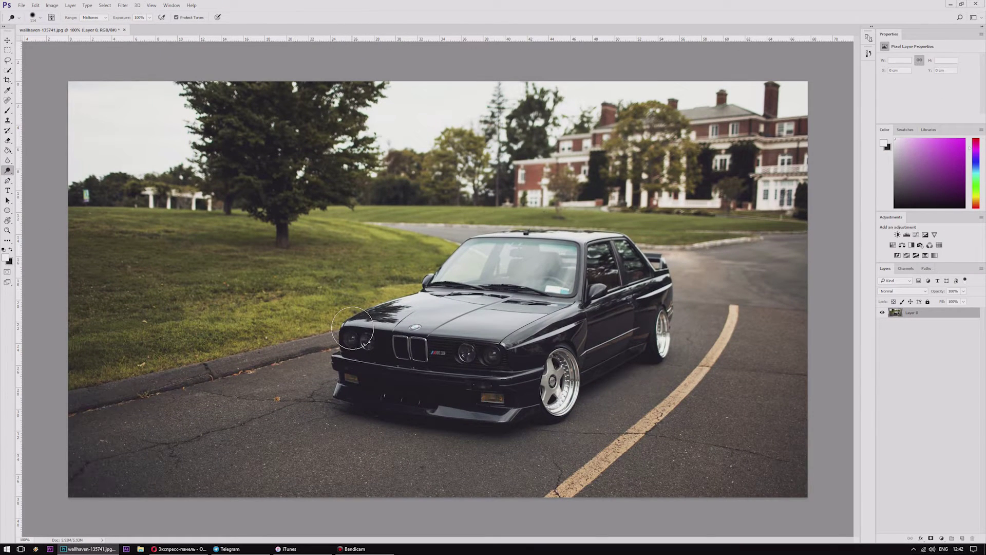
left_click_drag(353, 328, 352, 340)
key("ctrl+z")
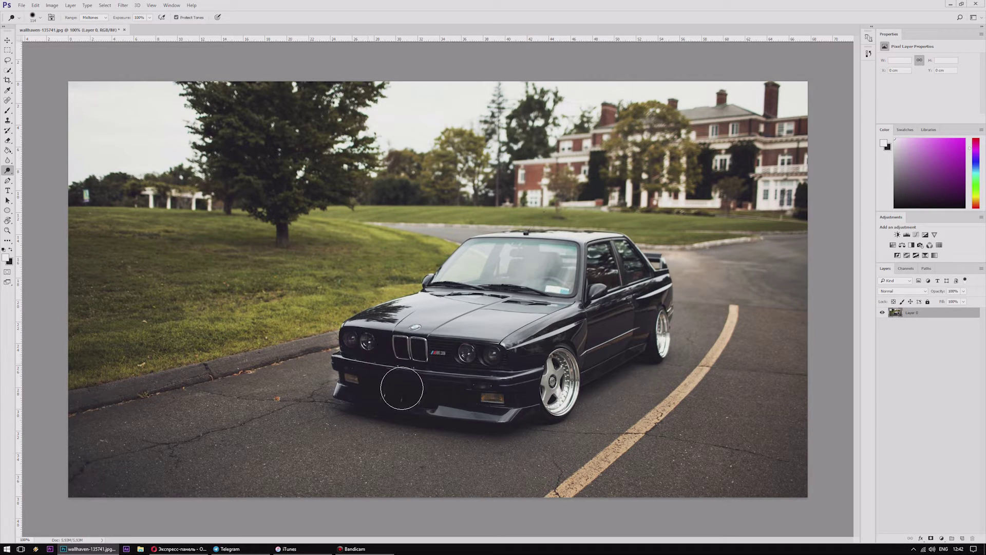
left_click_drag(508, 345, 575, 329)
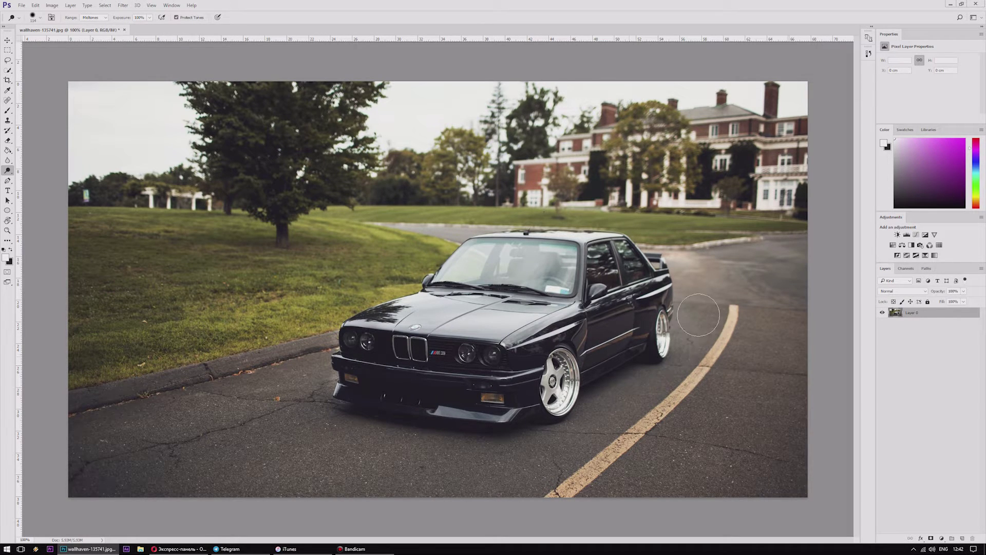
key("ctrl+z")
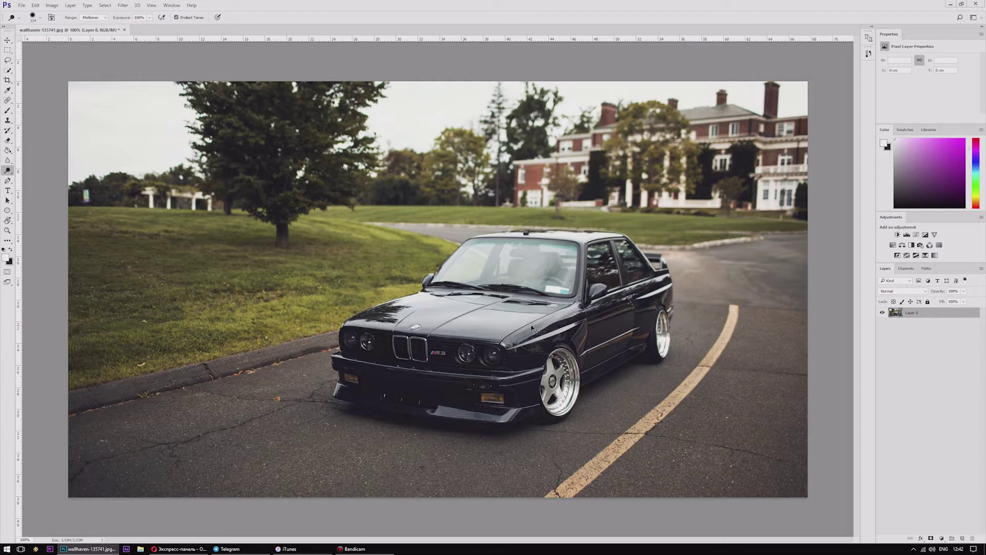
key("ctrl+z")
key("ctrl+z")
key("ctrl+z")
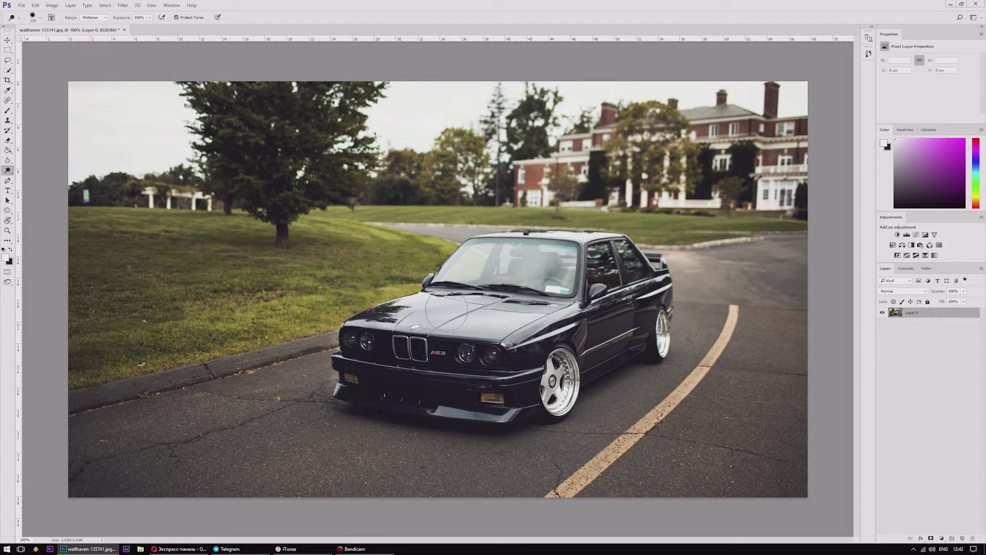
- Dodge the grass left of the car, undo part of it, and set Exposure to 71%
left_click_drag(241, 319, 273, 311)
left_click_drag(128, 319, 206, 319)
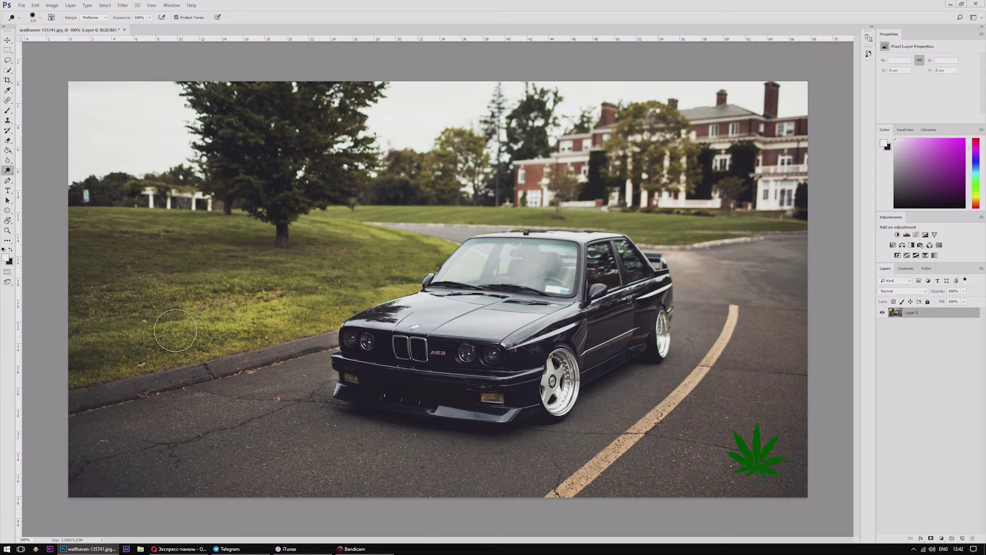
key("ctrl+z")
key("ctrl+z")
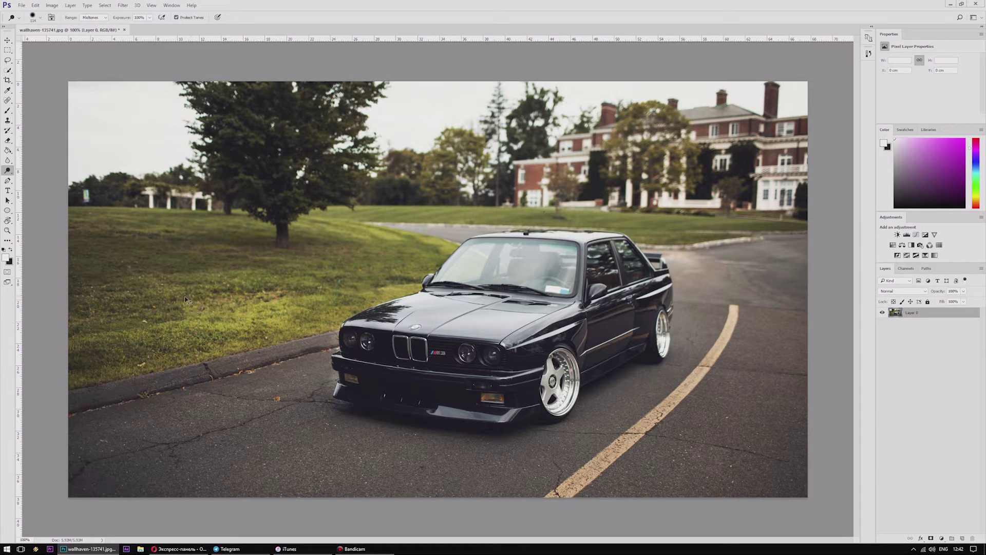
key("ctrl+z")
key("ctrl+z")
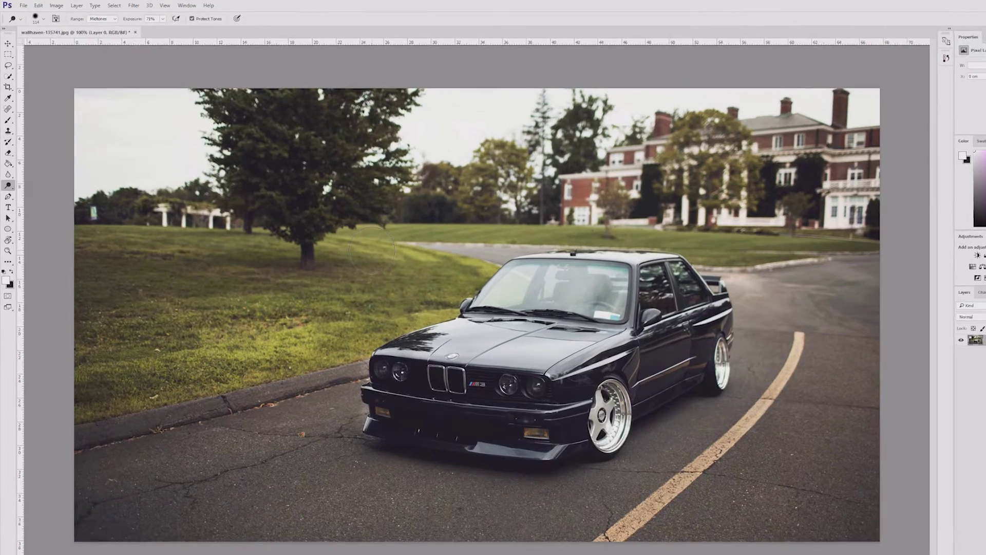
key("7")
key("1")
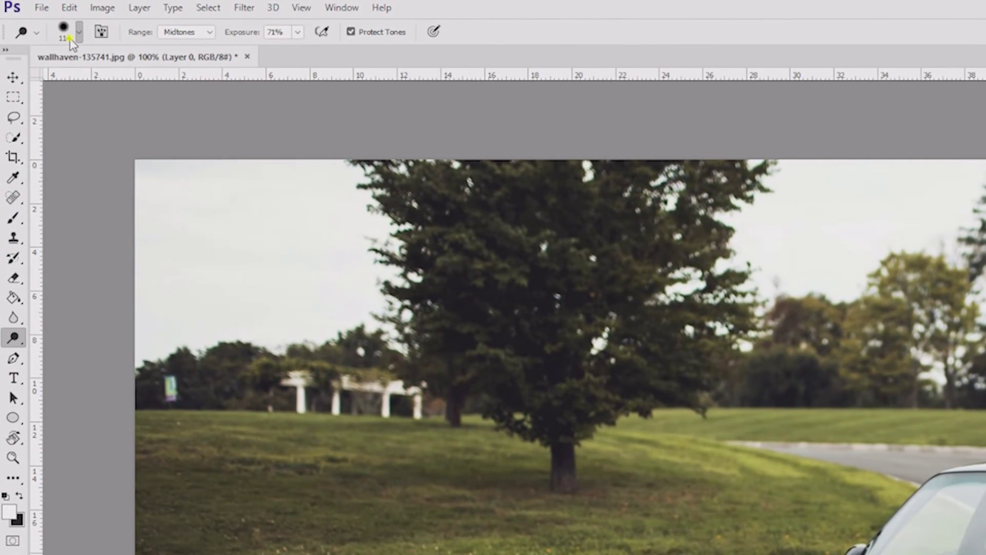
- Give the dodge brush a soft round tip at 70 px with 22% hardness
left_click(57, 29)
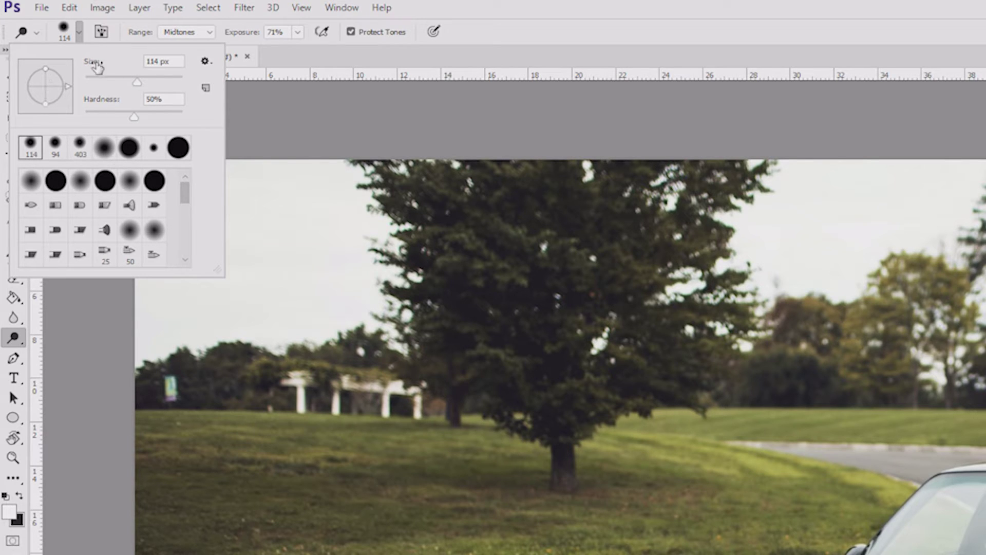
left_click_drag(137, 82, 161, 79)
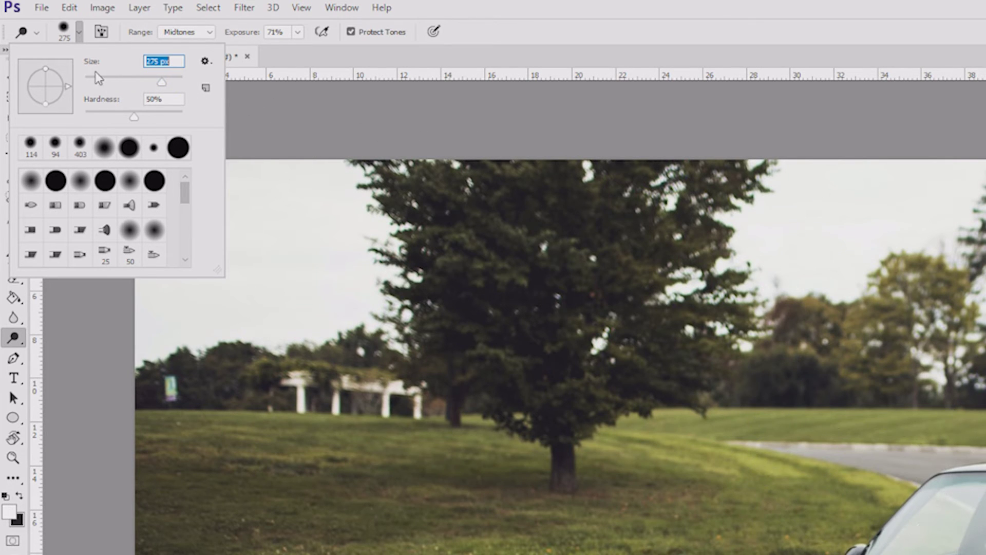
left_click(116, 81)
left_click(104, 147)
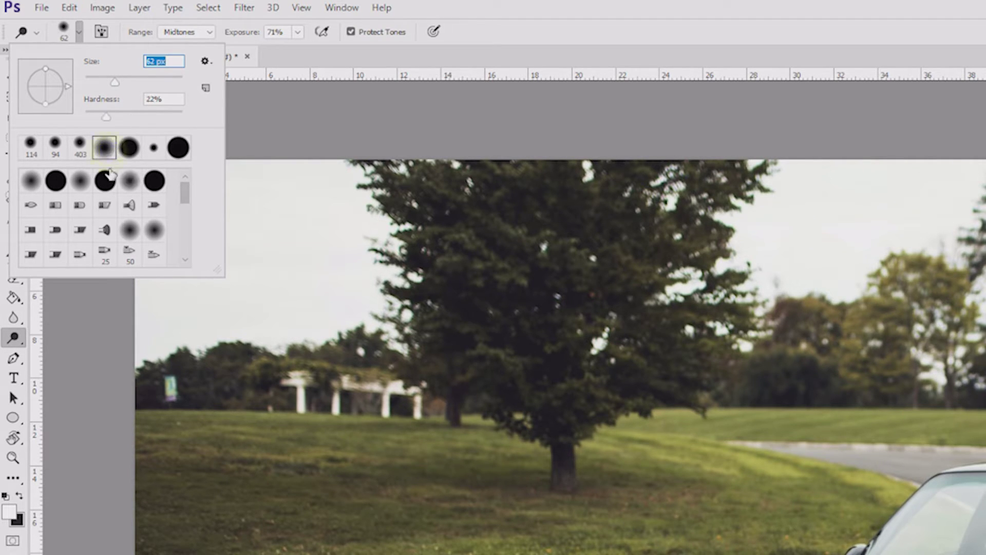
left_click(129, 148)
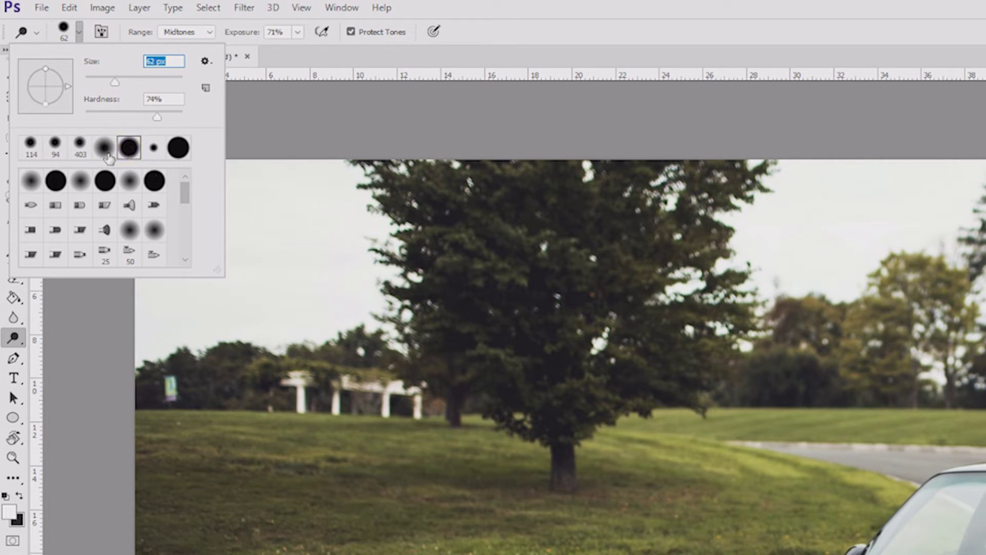
left_click(105, 148)
scroll(100, 203, "down", 2)
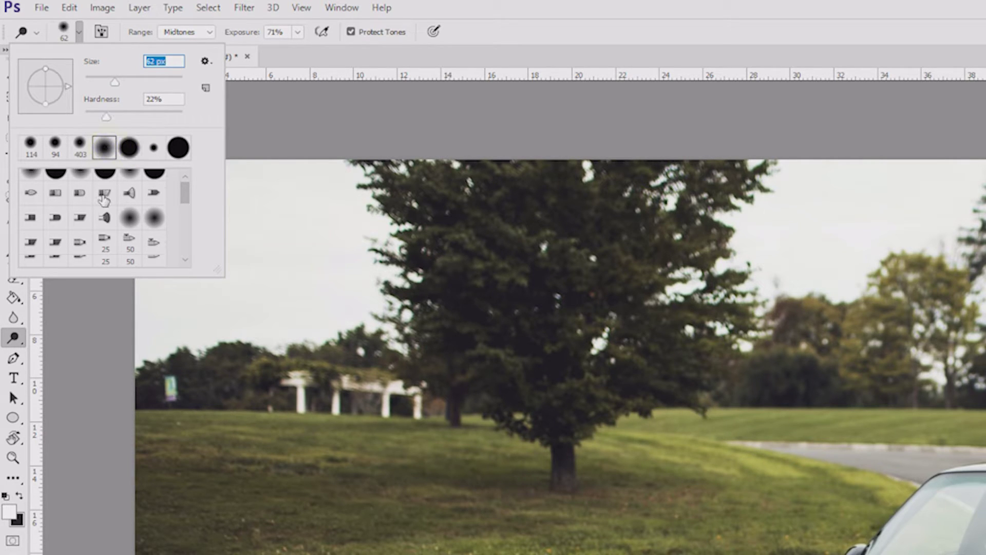
scroll(98, 205, "down", 2)
scroll(94, 207, "down", 2)
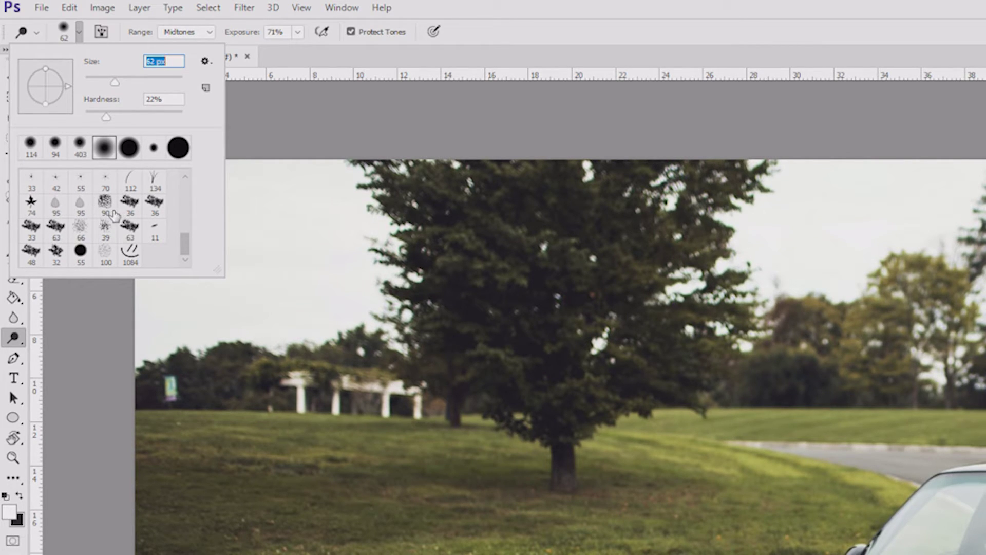
scroll(109, 219, "up", 5)
scroll(103, 215, "up", 5)
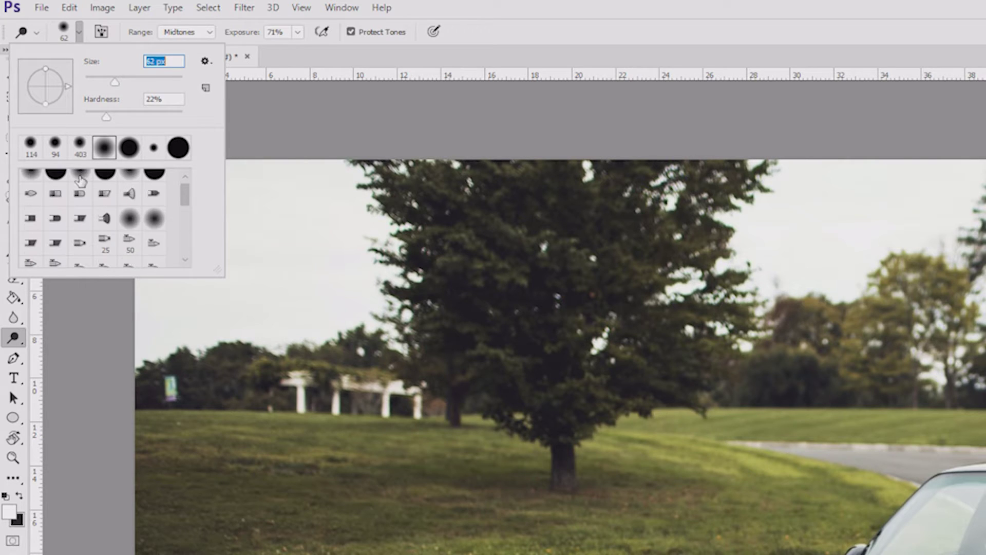
left_click(101, 152)
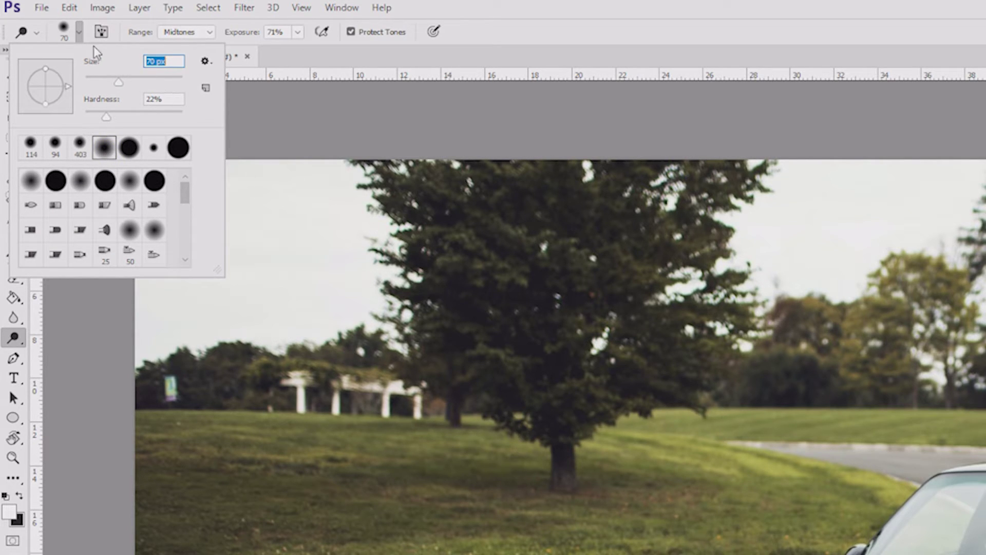
- Lower the dodge Exposure to 68%
left_click(80, 36)
left_click(80, 36)
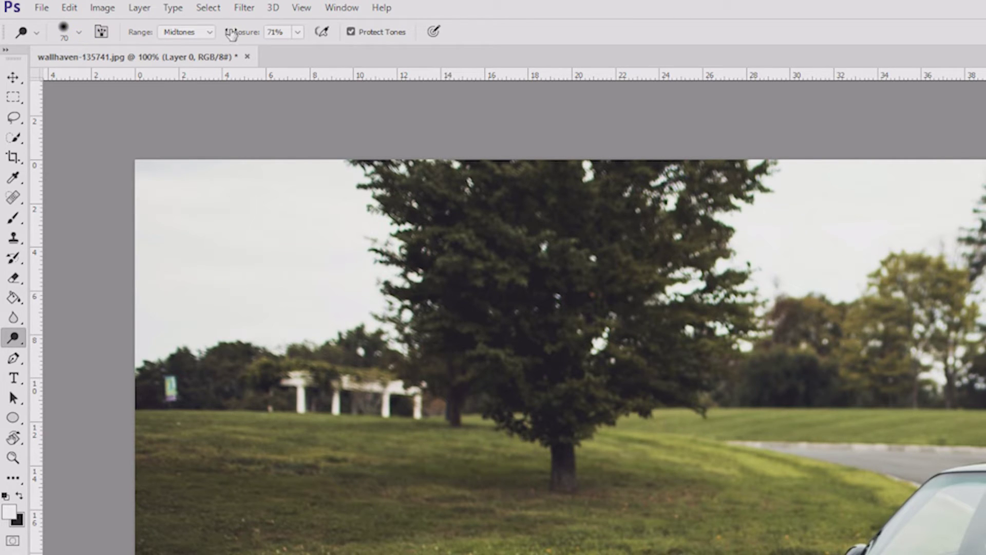
left_click(298, 33)
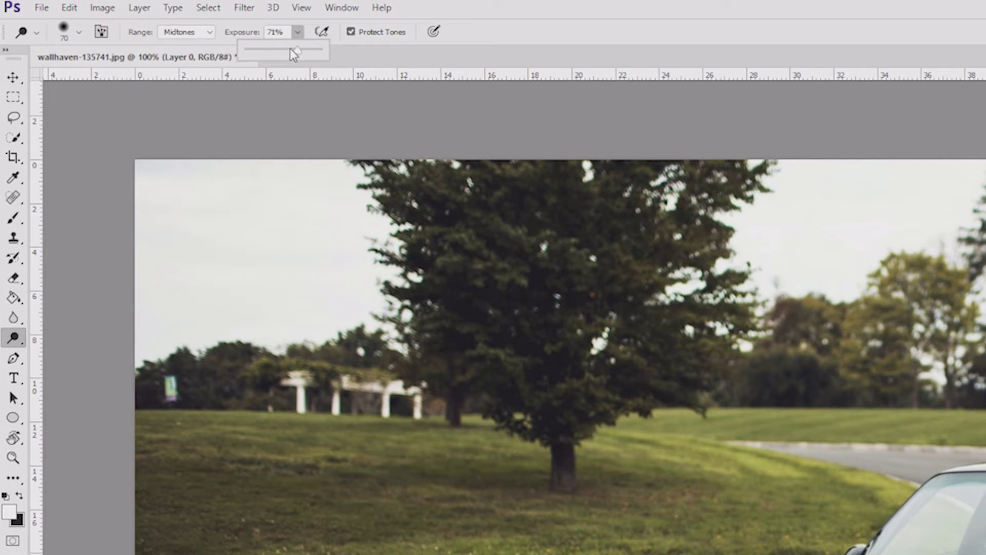
left_click_drag(293, 53, 300, 55)
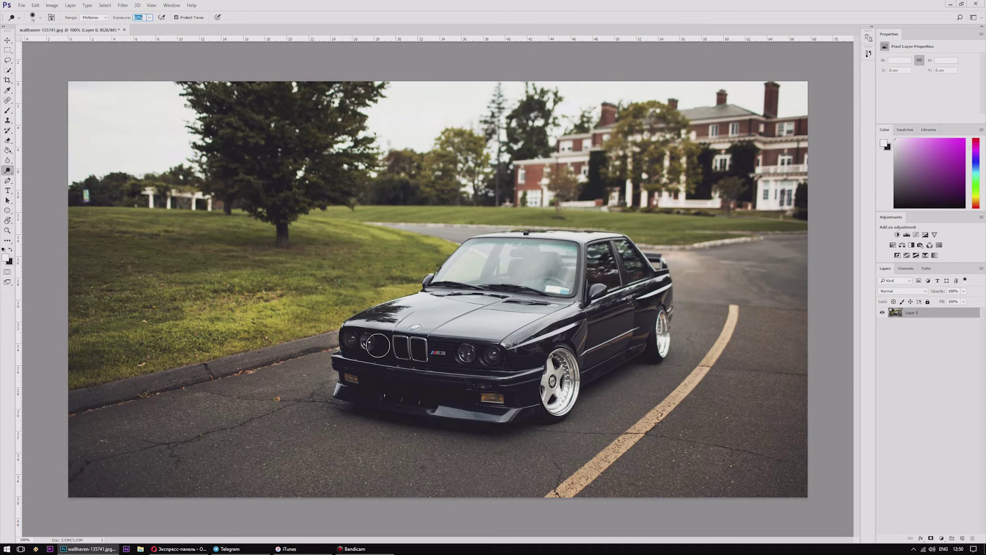
- Dodge one more band of grass, then revert to the 'Open' history state
left_click(365, 343)
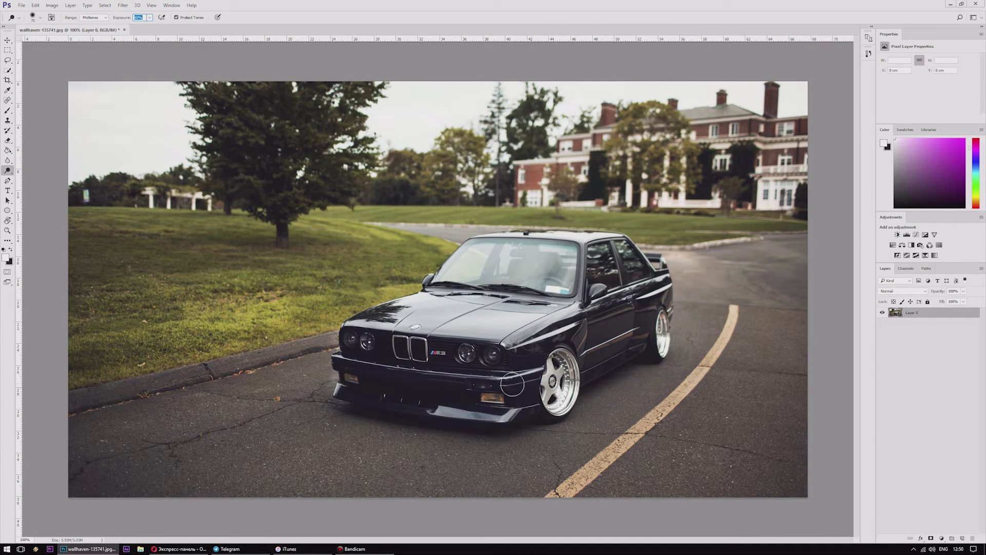
left_click_drag(327, 301, 102, 226)
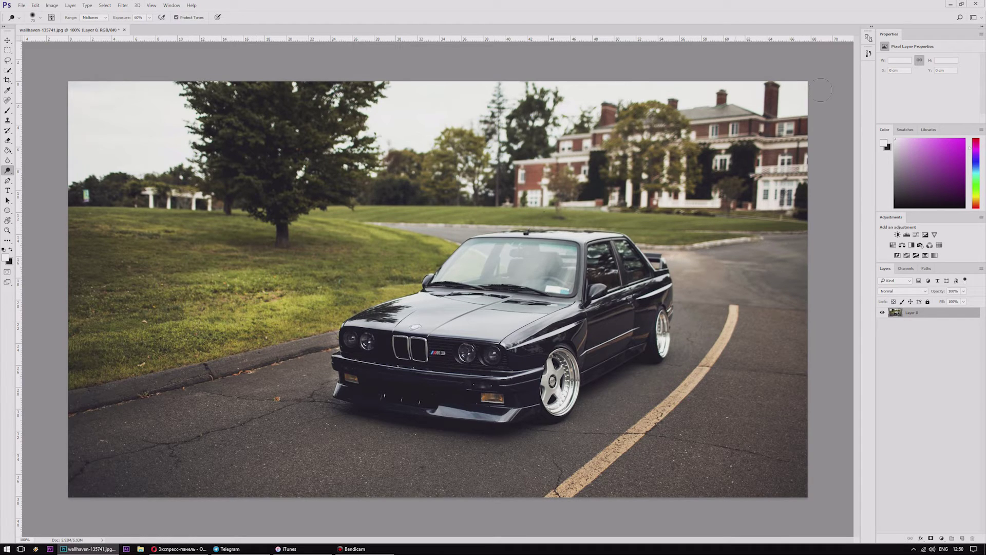
left_click(868, 53)
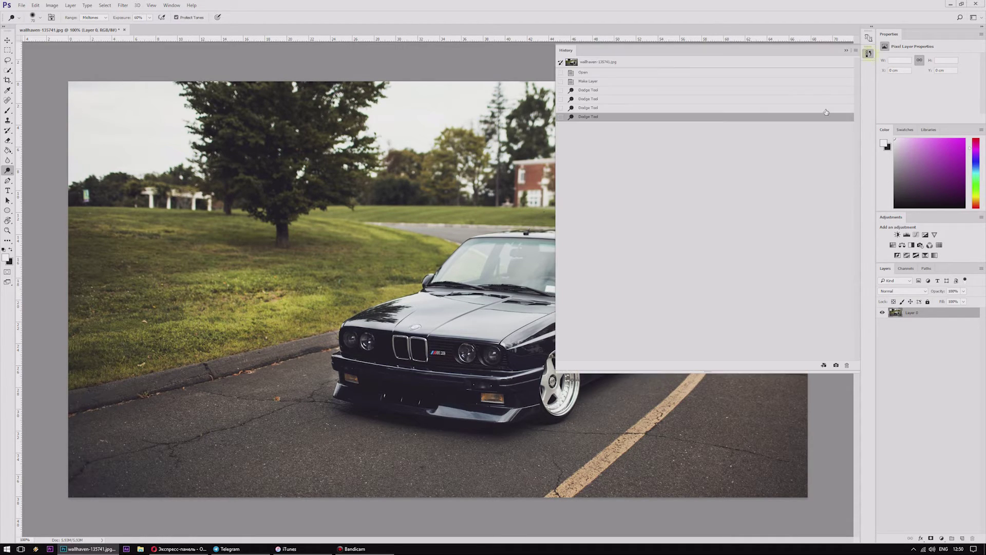
left_click(593, 73)
left_click(870, 54)
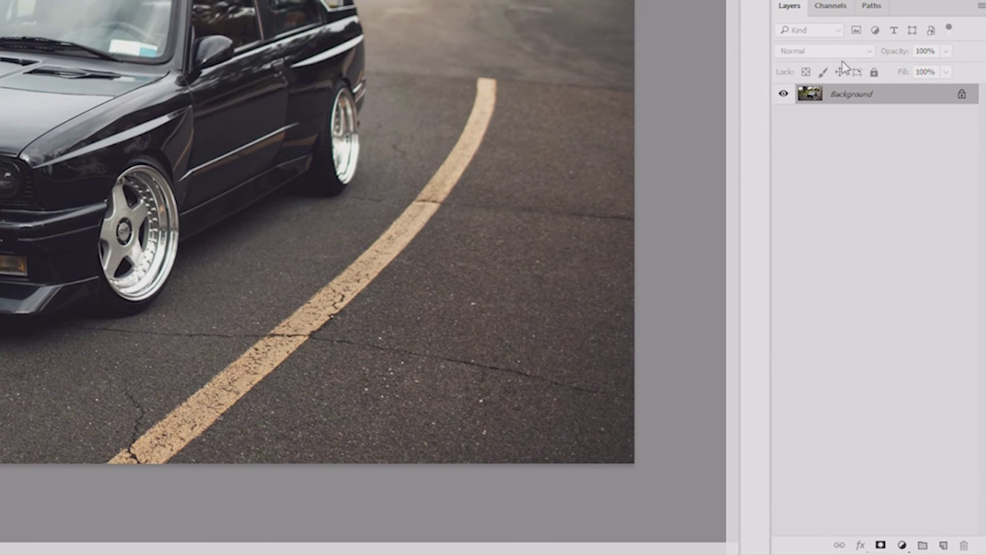
- Convert Background to Layer 0, add empty Layer 1, and select the Brush tool
left_click(963, 95)
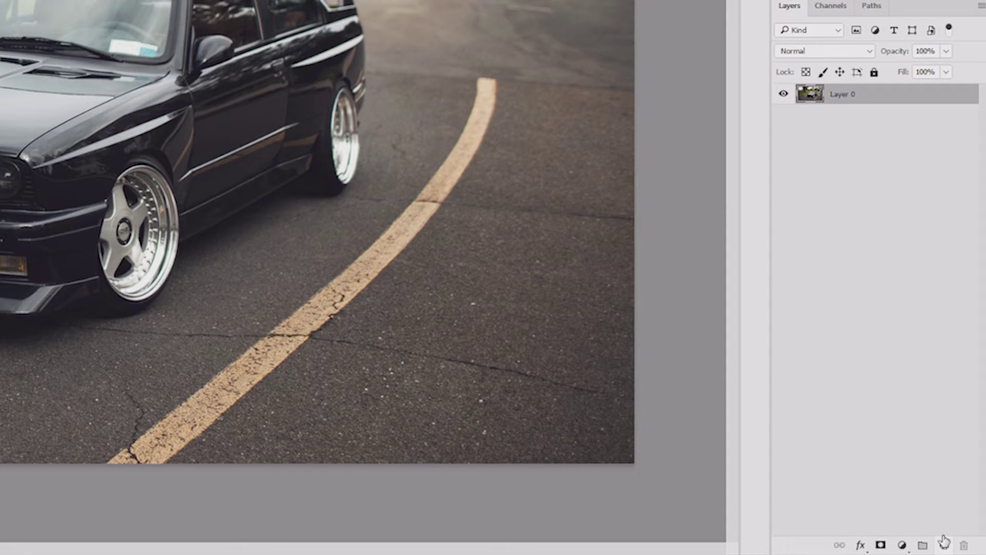
left_click(944, 546)
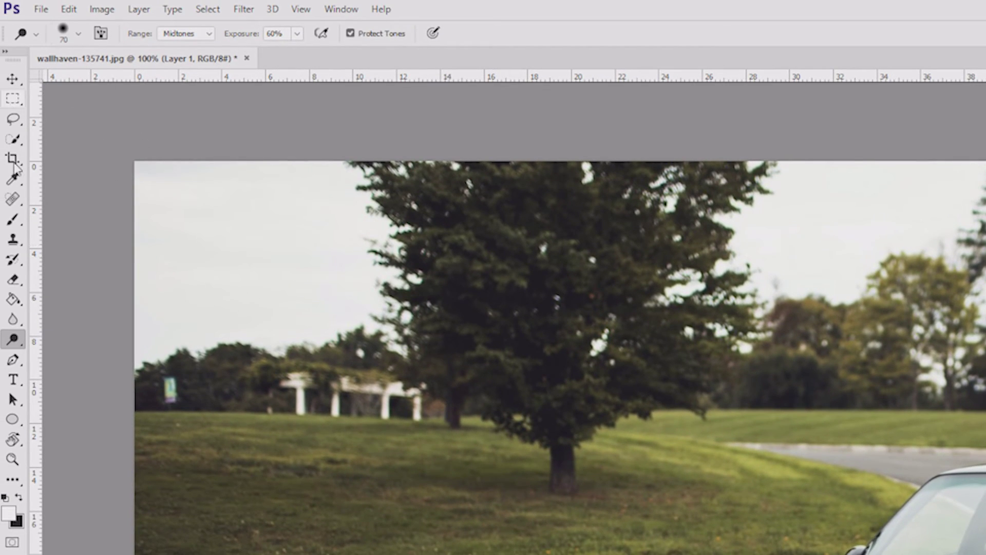
left_click(15, 223)
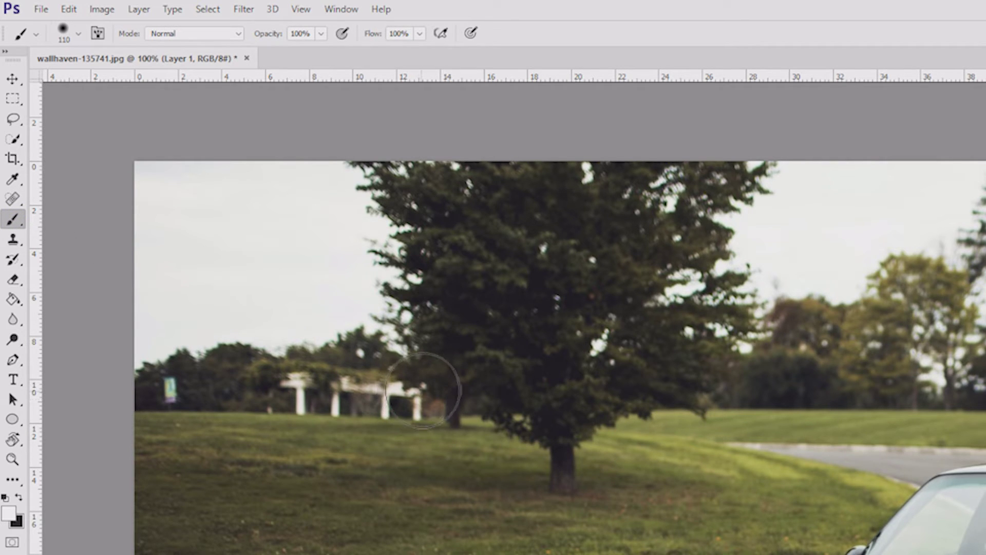
- Set the foreground colour to near-white and give Layer 1 Overlay blending at 18% opacity
left_click(8, 513)
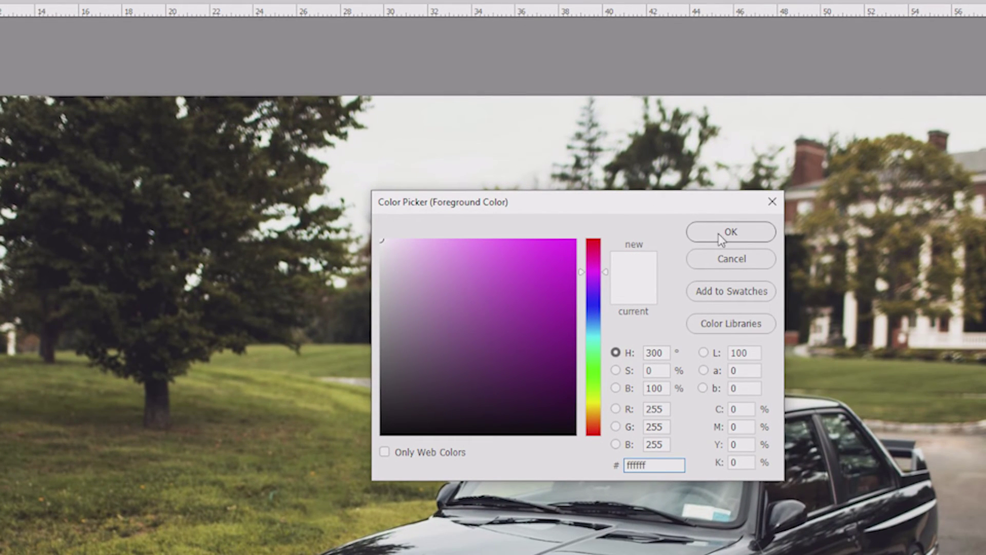
left_click(724, 236)
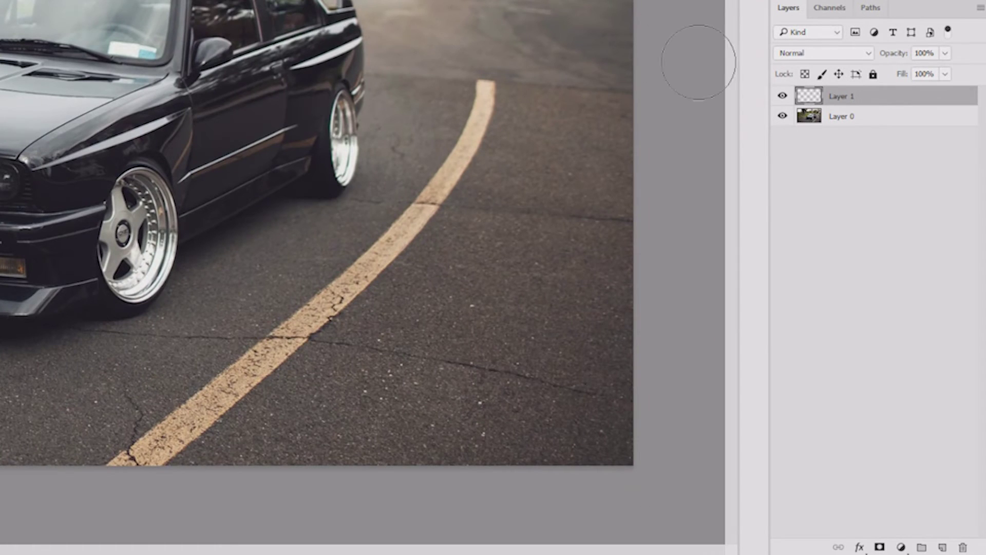
left_click(827, 54)
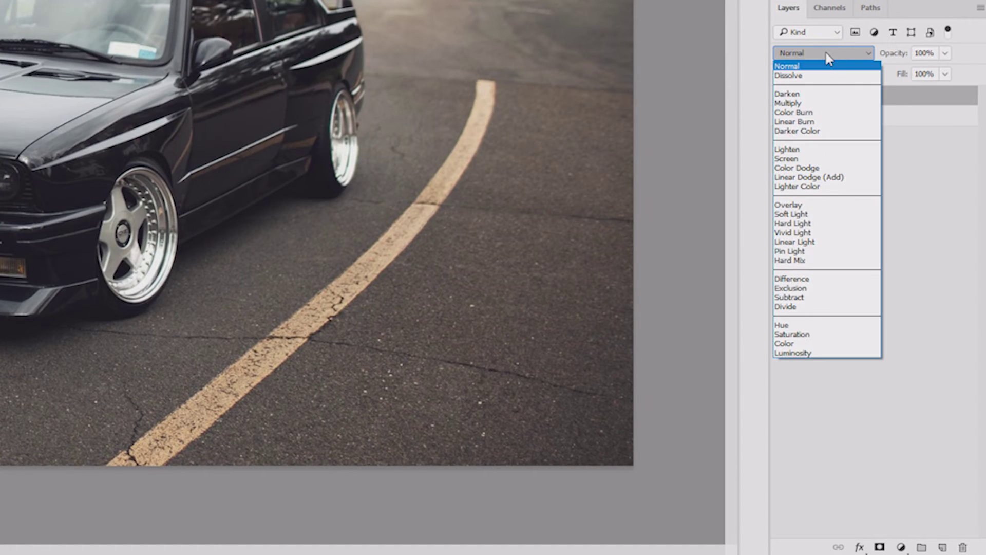
left_click(813, 204)
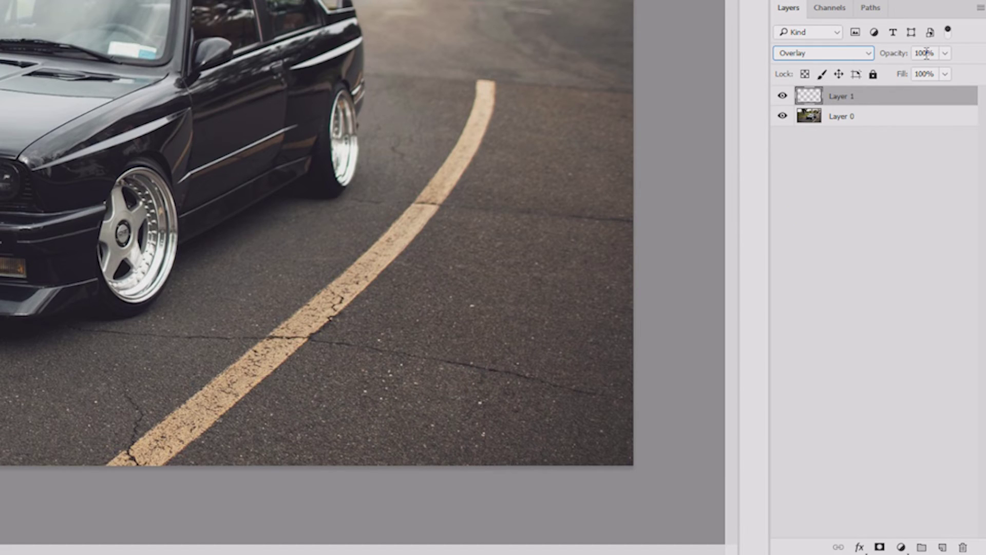
left_click(945, 52)
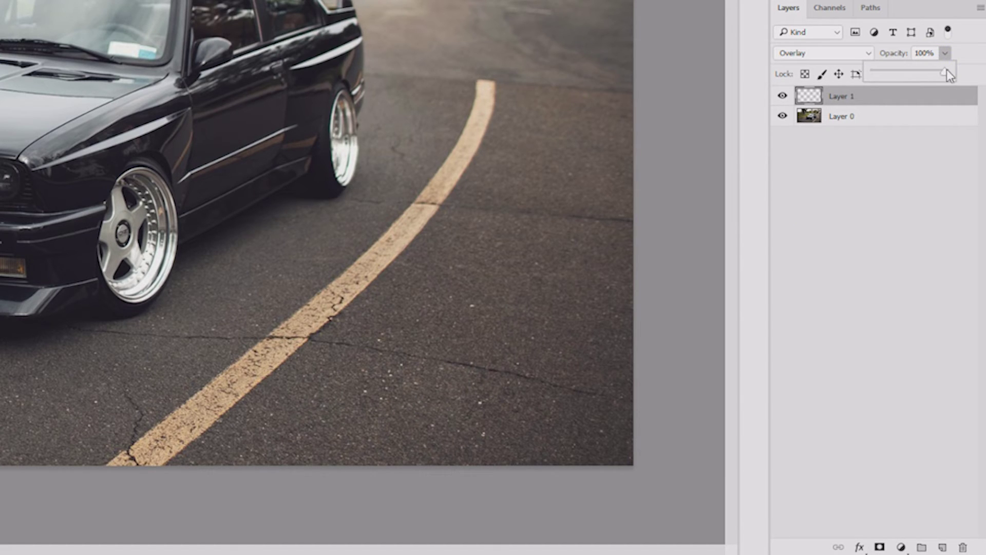
left_click_drag(947, 70, 897, 75)
left_click_drag(886, 72, 891, 71)
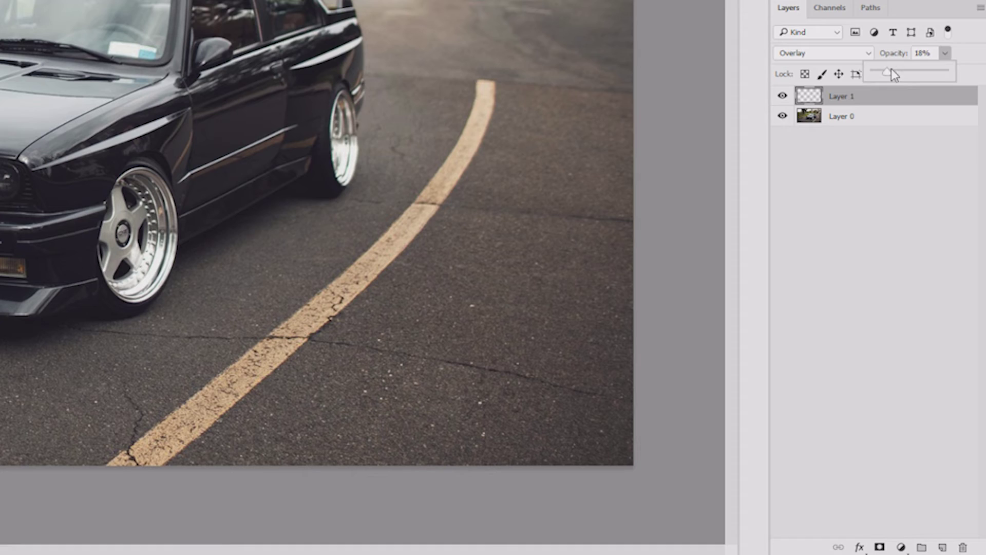
left_click(947, 59)
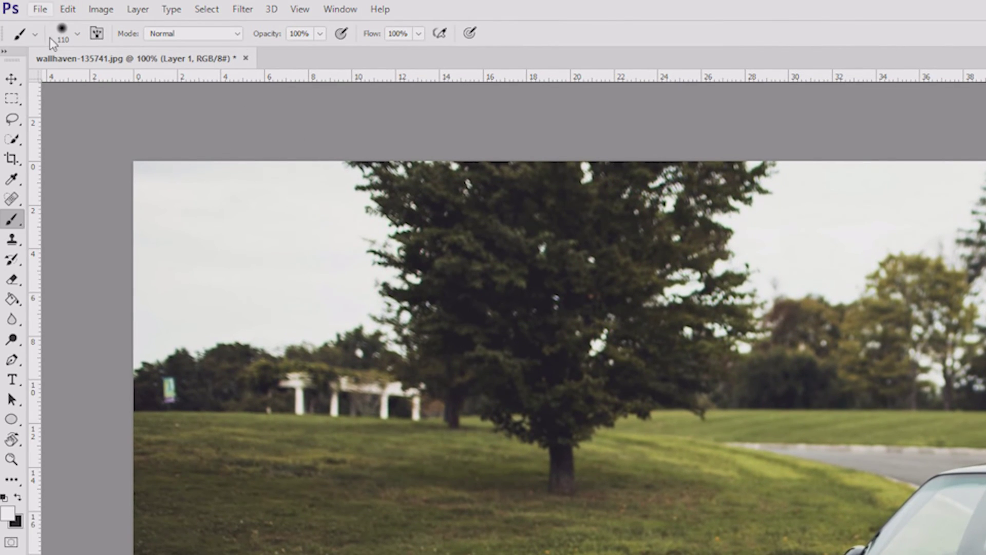
- Set the brush to 99 px with 0% hardness
left_click(62, 34)
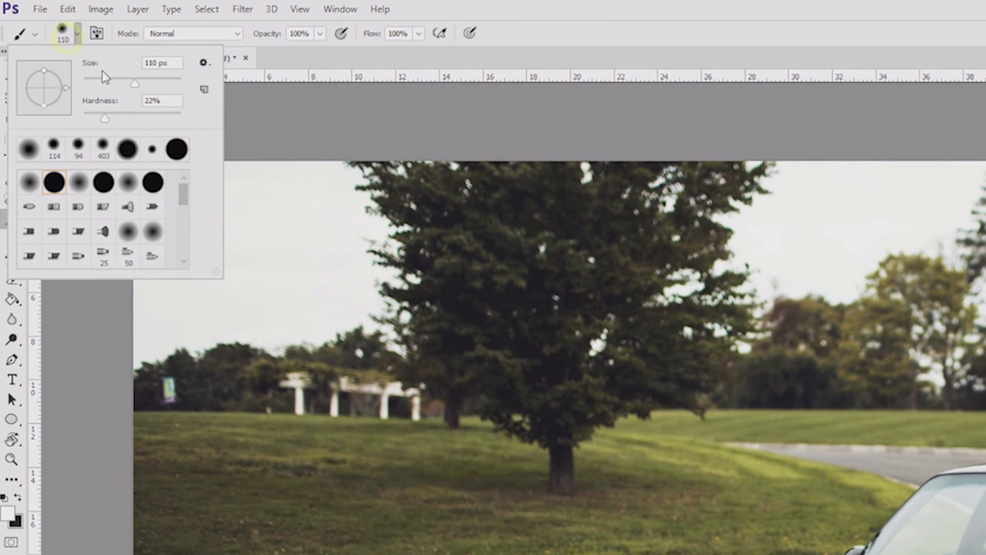
left_click_drag(117, 83, 156, 84)
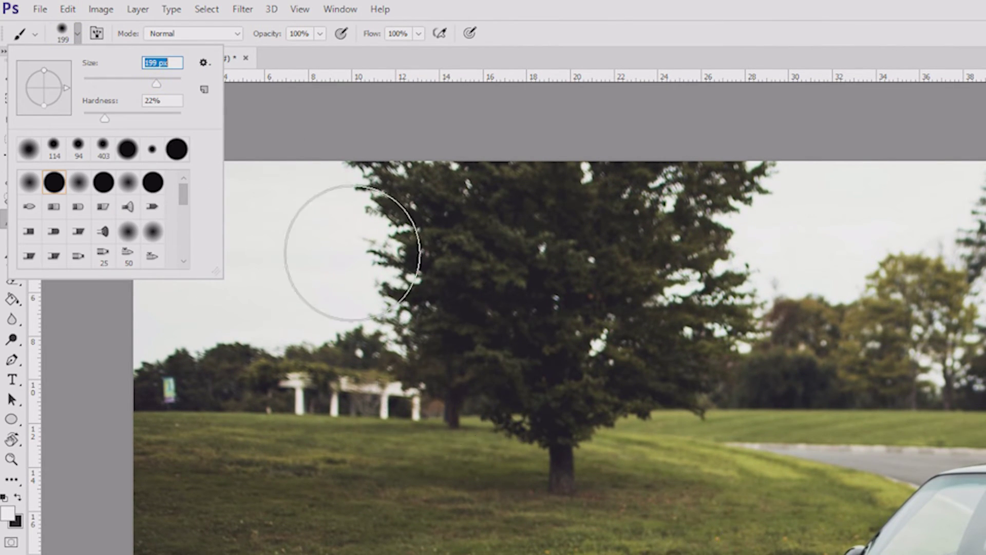
left_click(131, 84)
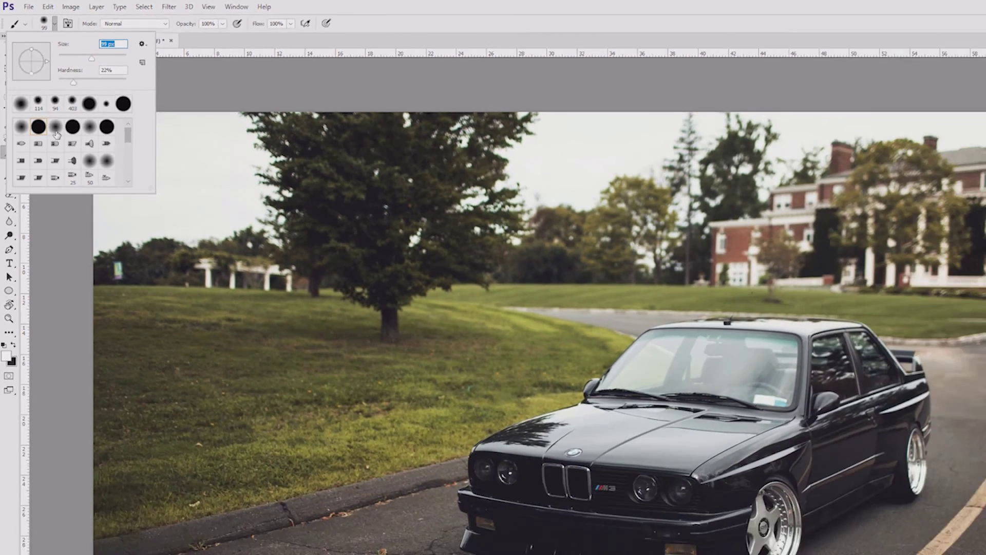
left_click(79, 181)
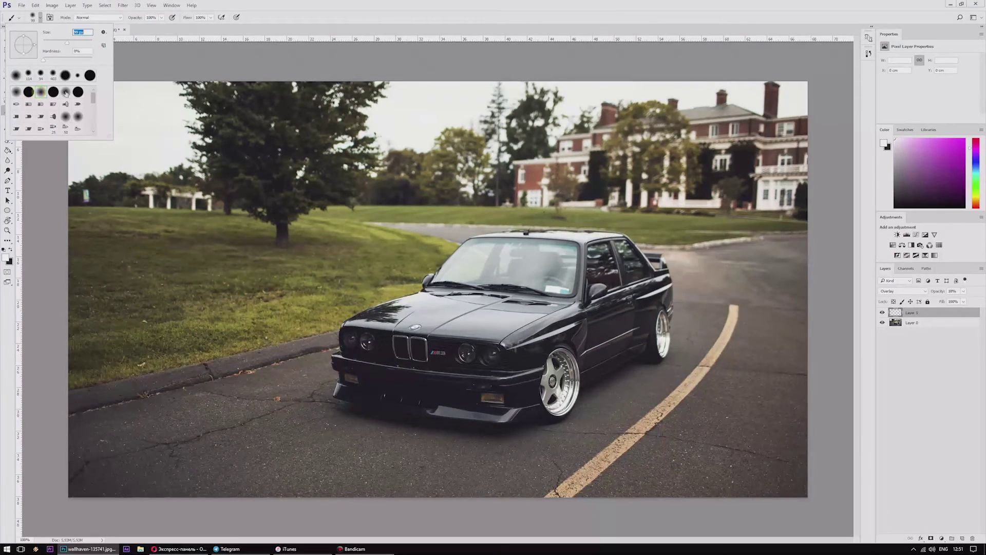
left_click(40, 17)
left_click(41, 17)
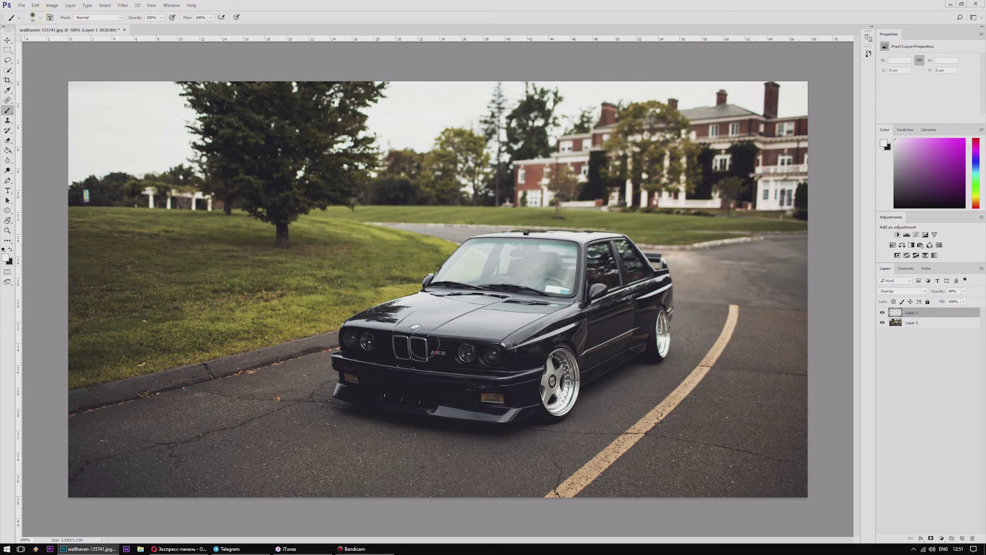
- Paint white overlay strokes over the grass, undo the last one, and raise Layer 1 opacity to 48%
mouse_move(349, 325)
left_mouse_down()
mouse_move(284, 240)
mouse_move(261, 294)
left_mouse_up()
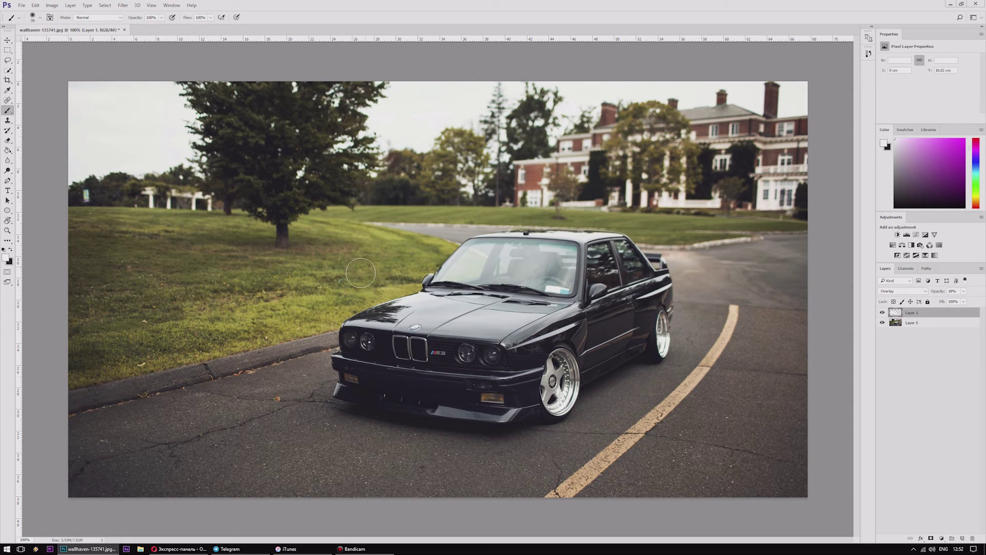
left_click_drag(381, 249, 413, 291)
key("ctrl+z")
key("ctrl+z")
left_click(964, 291)
left_click_drag(947, 304, 959, 304)
left_click_drag(950, 303, 959, 300)
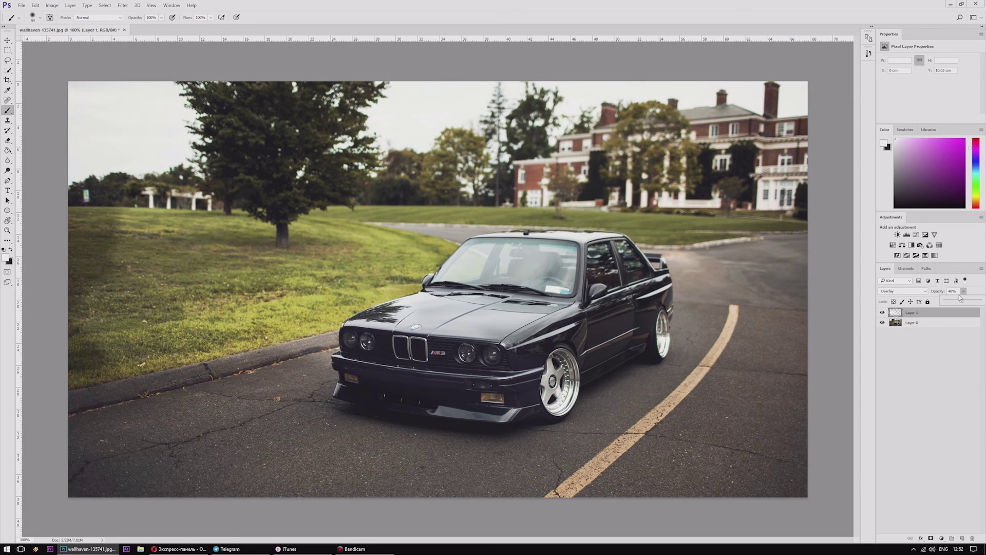
- Erase Layer 1's white overlay from the grass near the tree with a ~165 px eraser
left_click(955, 291)
left_click(8, 140)
left_click_drag(154, 262, 195, 262)
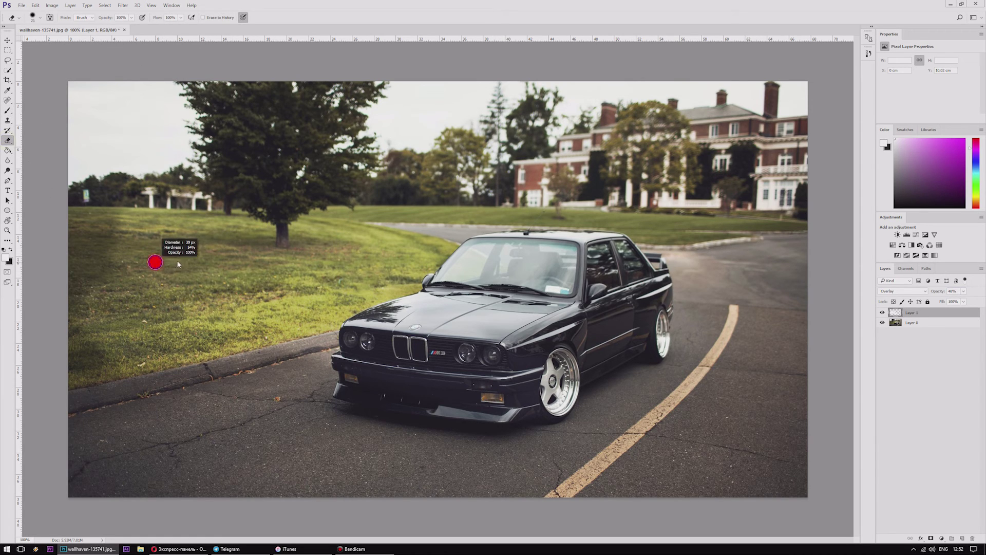
mouse_move(257, 270)
left_mouse_down()
mouse_move(367, 243)
mouse_move(351, 313)
left_mouse_up()
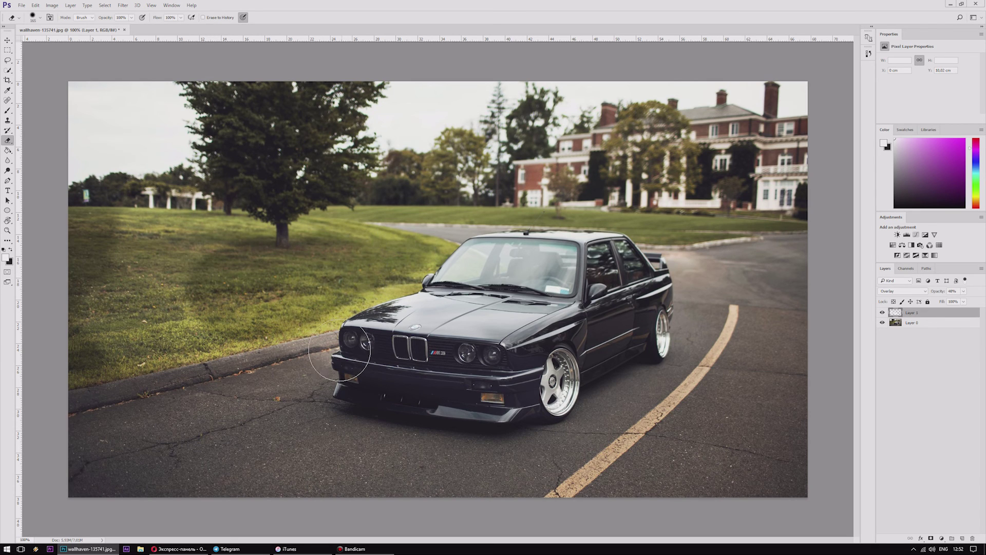